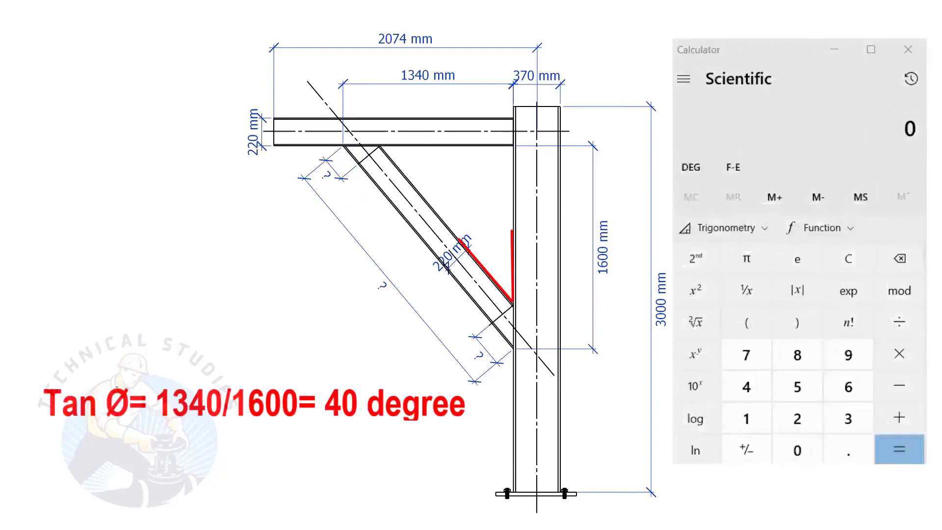
Compute 1340 ÷ 1600, giving 0.8375.
left_click(750, 416)
left_click(847, 417)
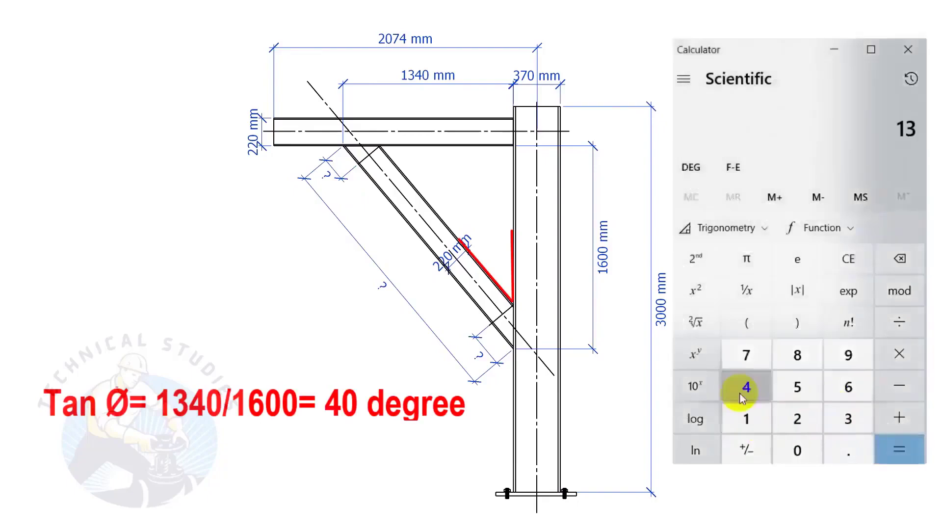
left_click(743, 389)
left_click(794, 449)
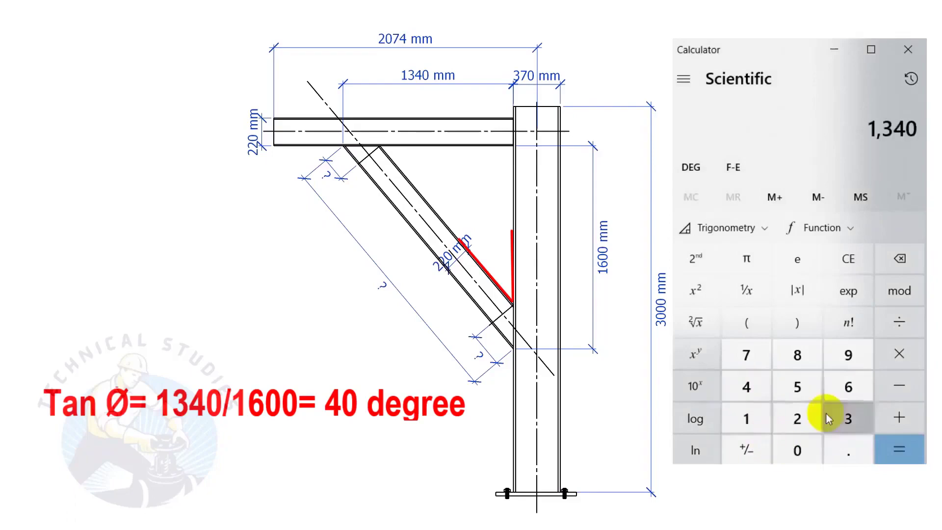
left_click(899, 322)
left_click(749, 418)
left_click(849, 385)
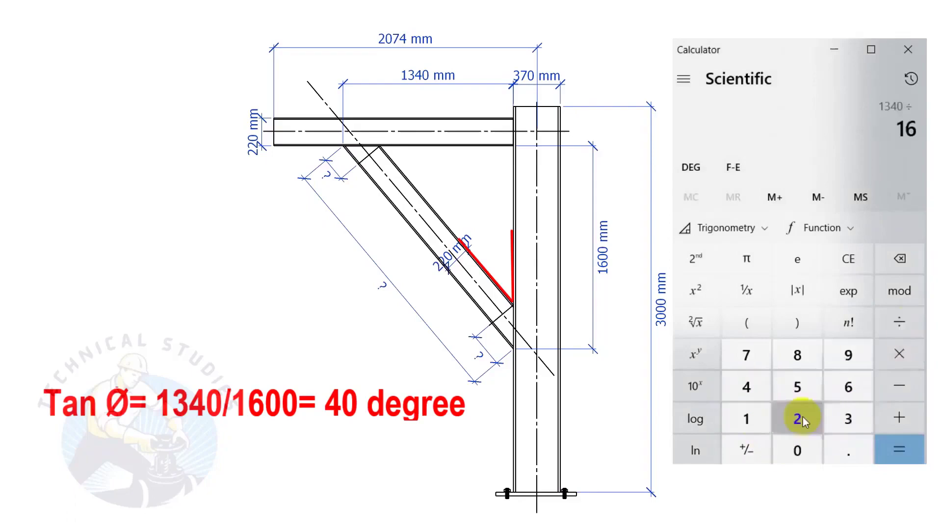
left_click(791, 455)
left_click(790, 455)
left_click(899, 451)
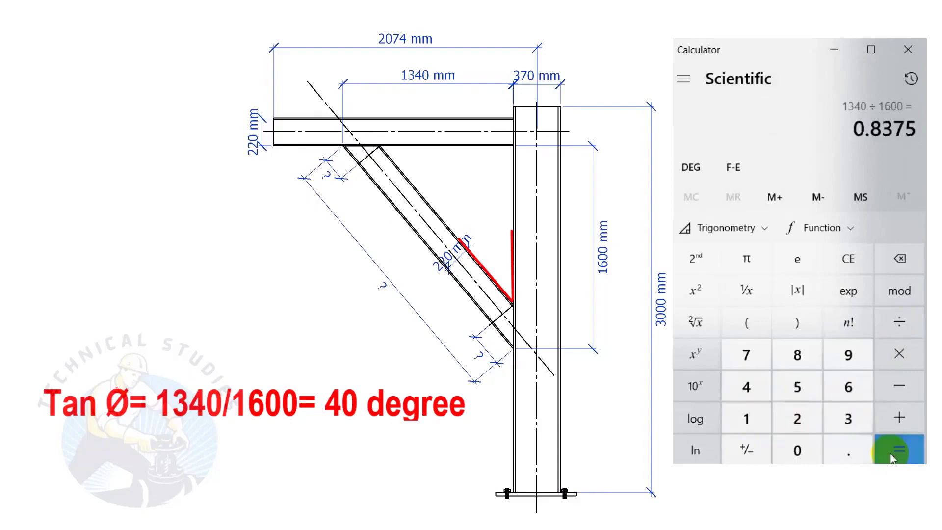
Take the inverse tangent of 0.8375 to get about 39.95 degrees.
left_click(761, 228)
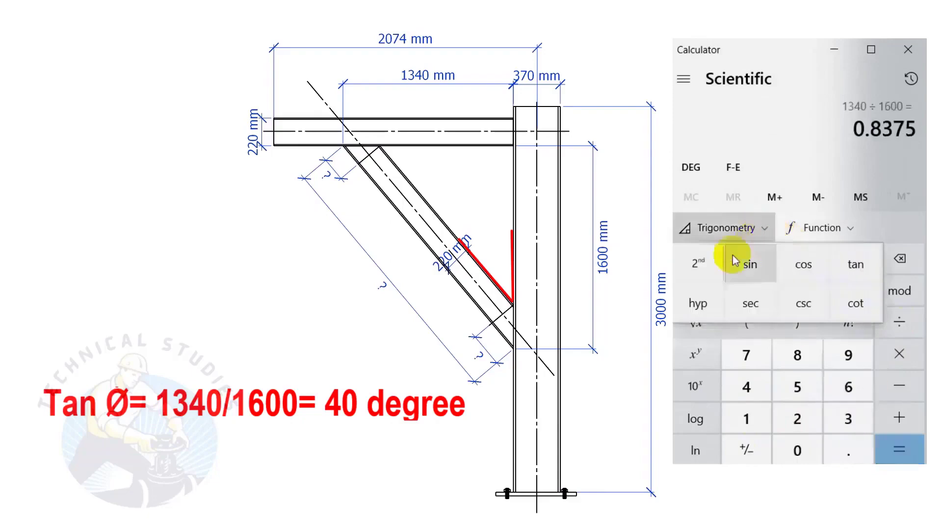
left_click(696, 263)
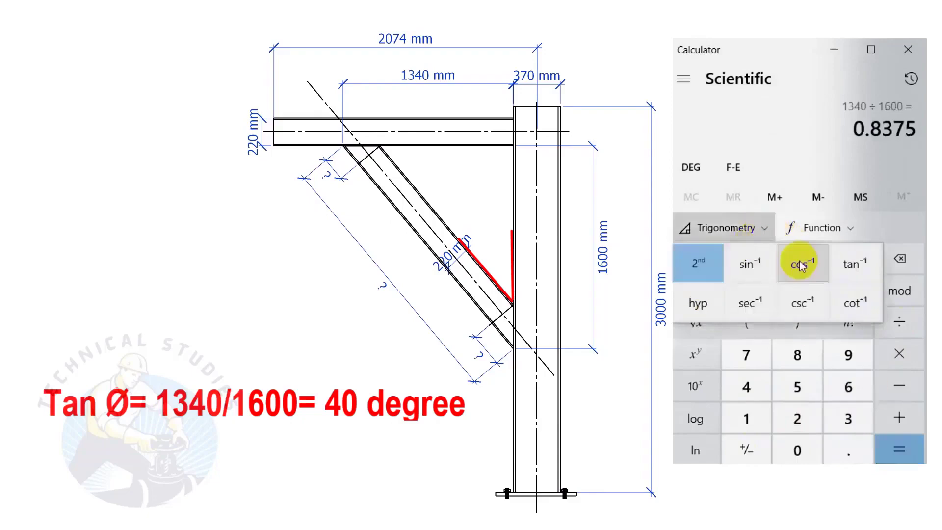
left_click(850, 264)
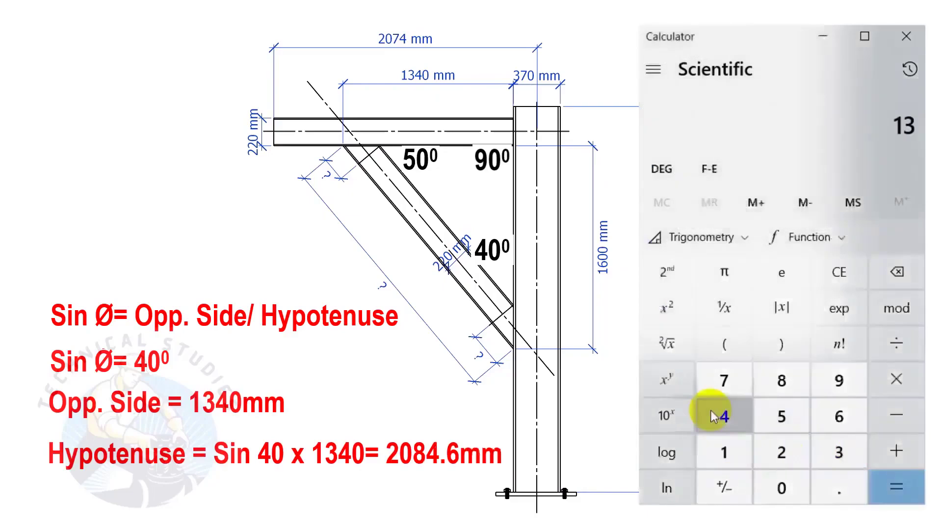
Calculate 1340 ÷ sin(40°), giving a brace length of about 2,084.67.
left_click(712, 410)
left_click(767, 496)
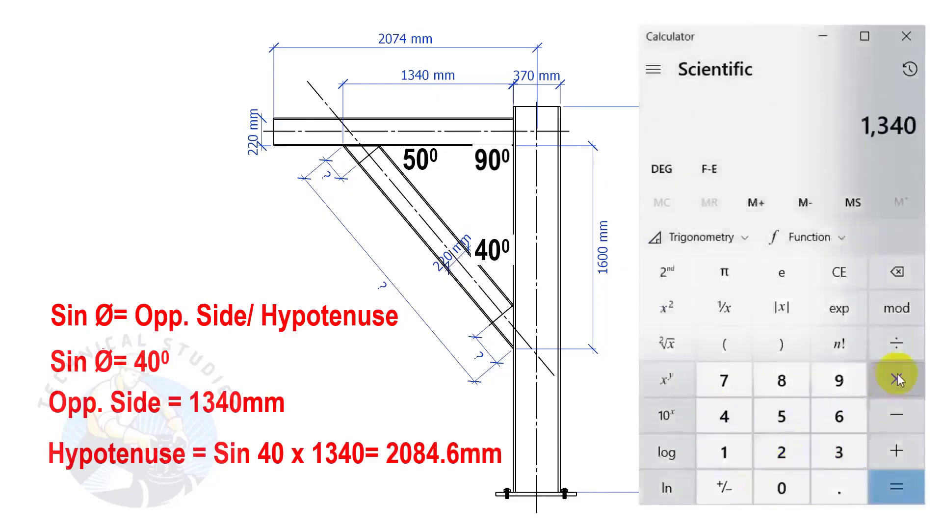
left_click(905, 345)
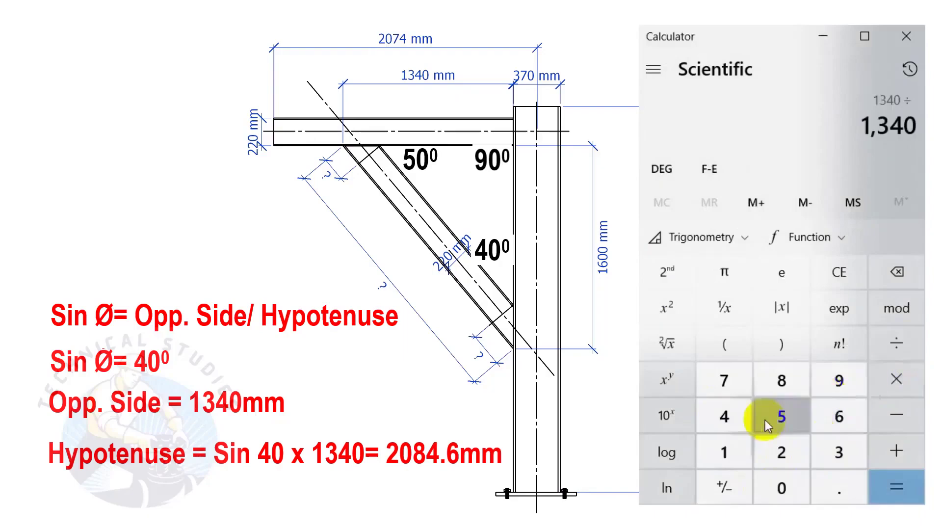
left_click(724, 415)
left_click(778, 488)
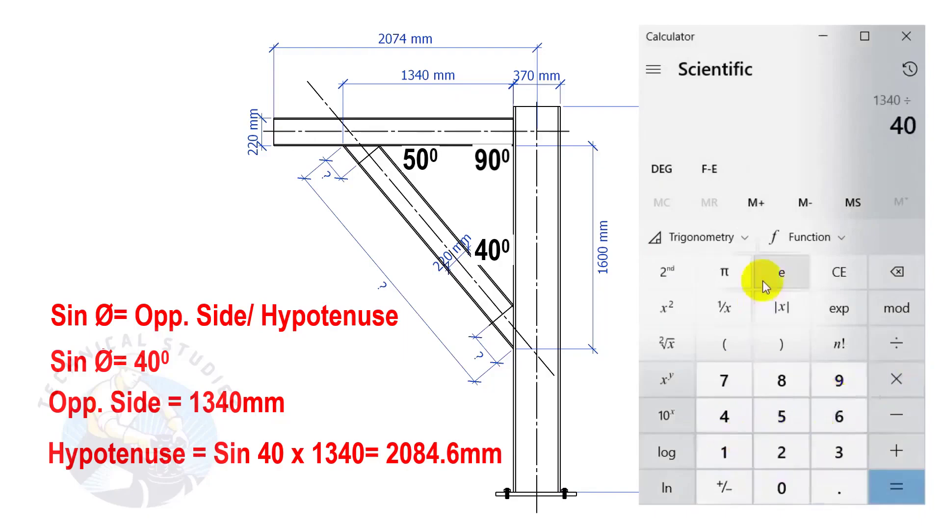
left_click(750, 239)
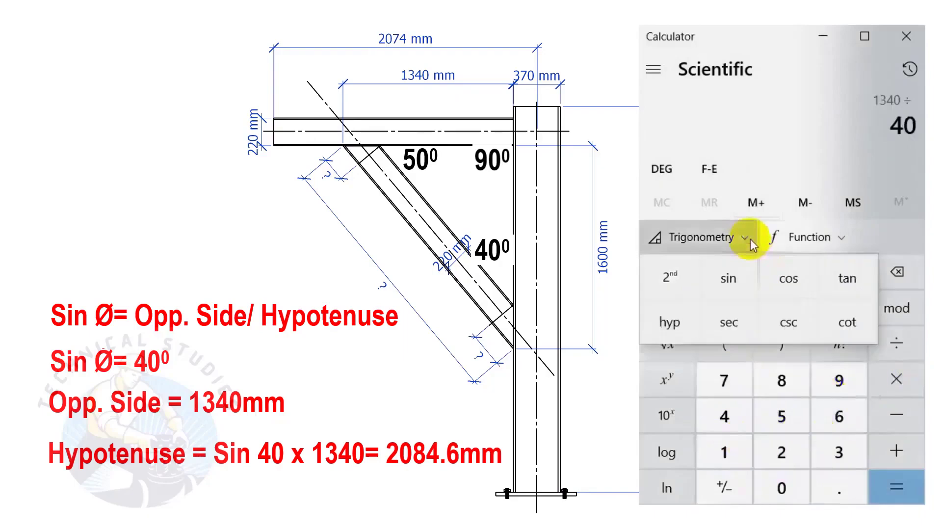
left_click(729, 277)
left_click(904, 498)
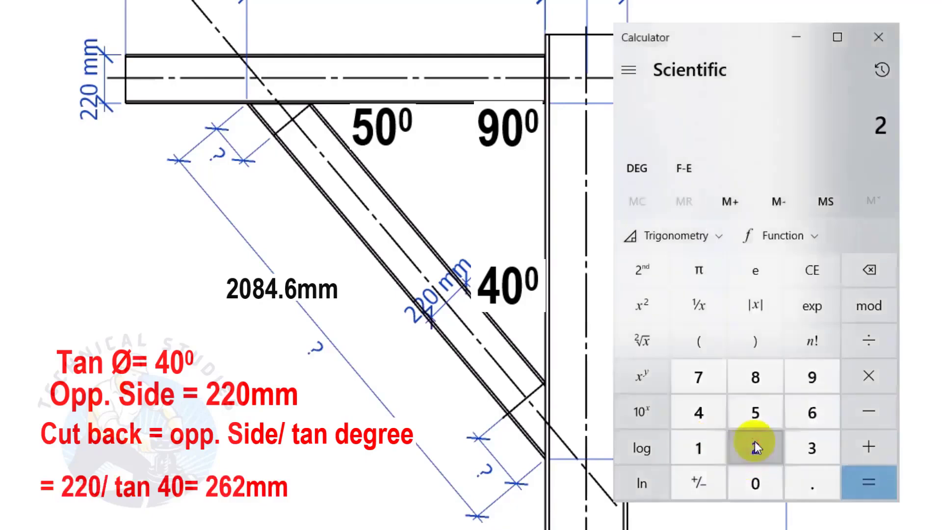
Calculate 220 ÷ tan(40°), giving a cutback of about 262.19.
left_click(754, 480)
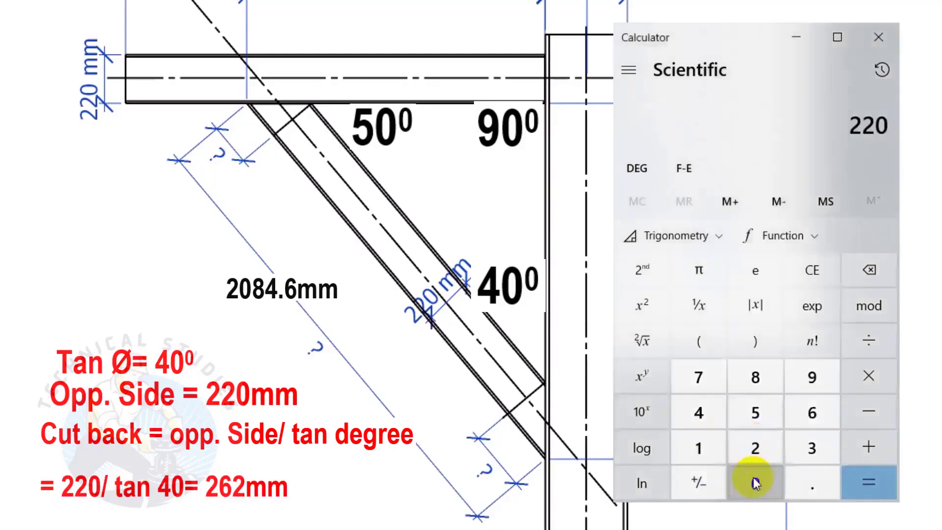
left_click(881, 339)
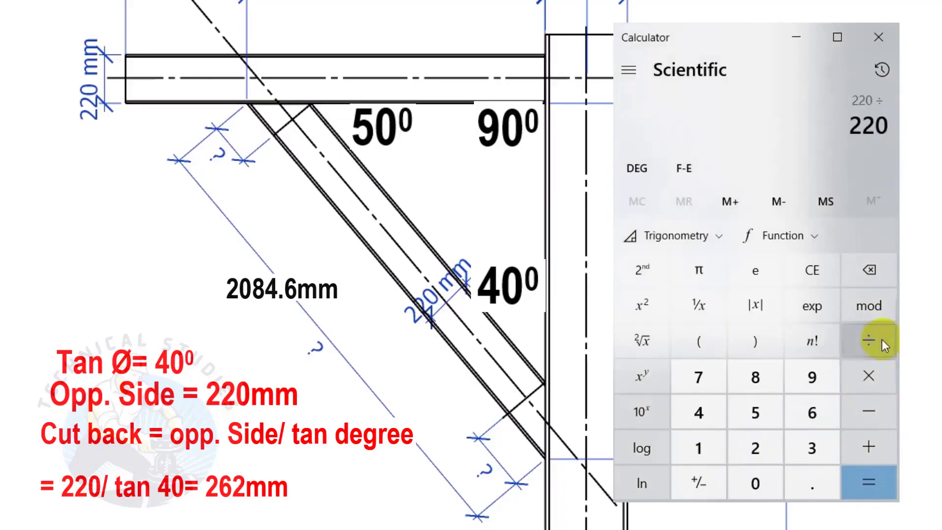
left_click(689, 412)
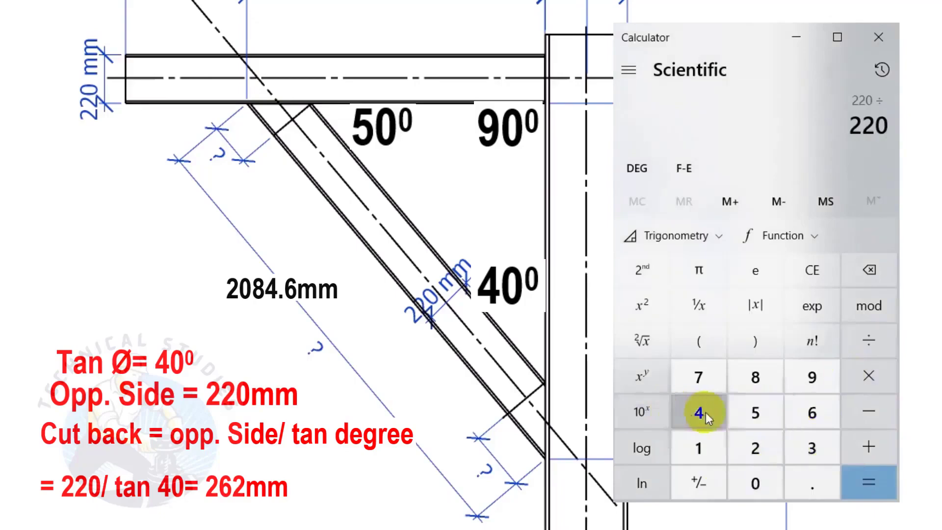
left_click(752, 479)
left_click(720, 237)
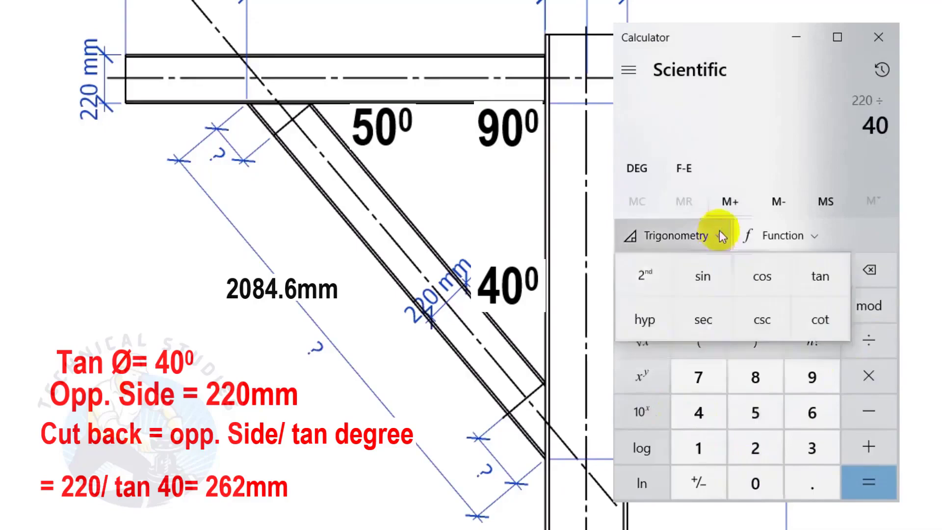
left_click(820, 277)
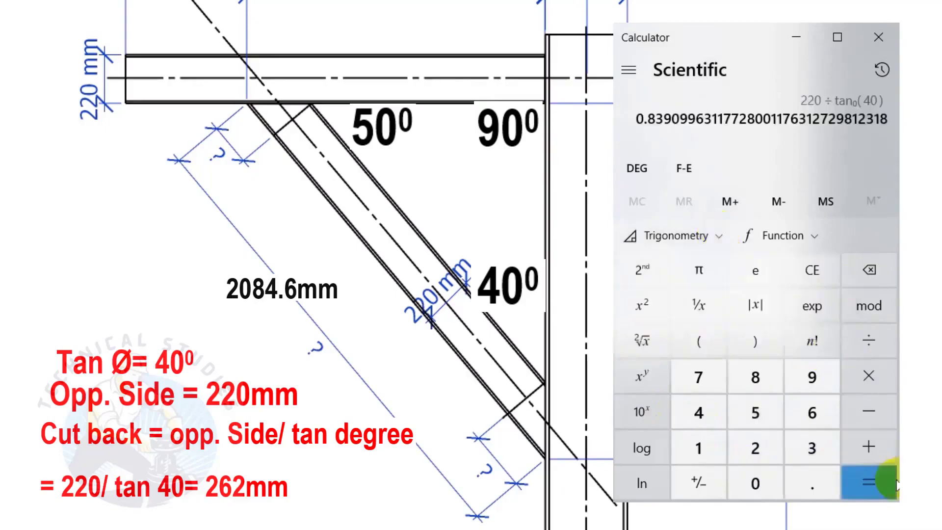
left_click(872, 482)
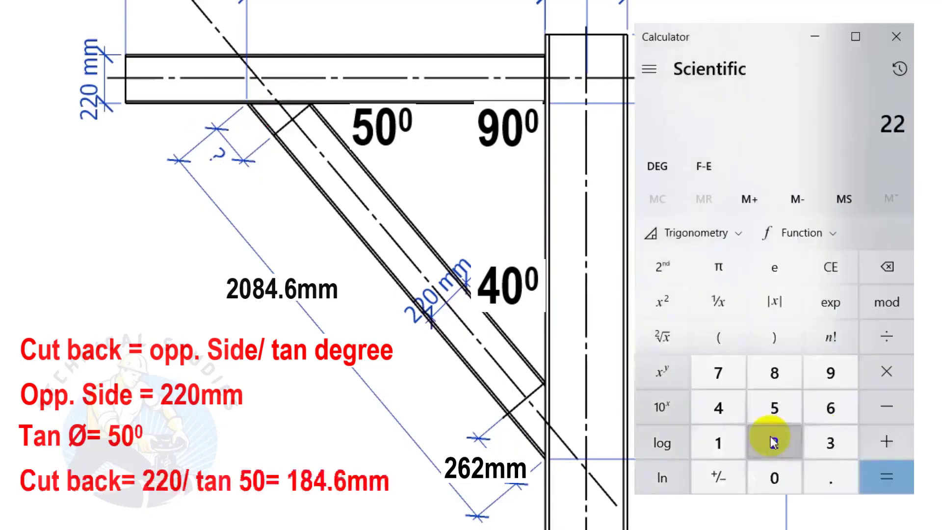
Begin entering 220 ÷ 50 for the 50° cutback.
left_click(773, 478)
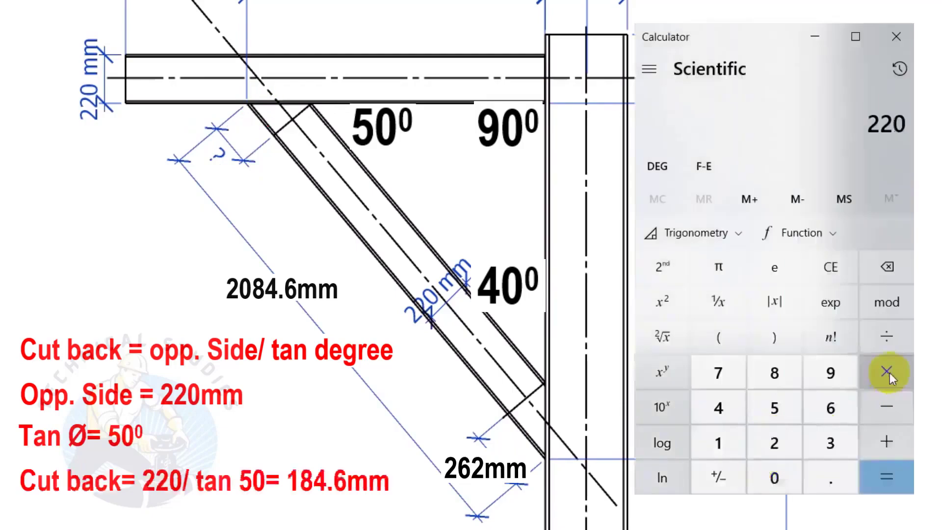
left_click(889, 341)
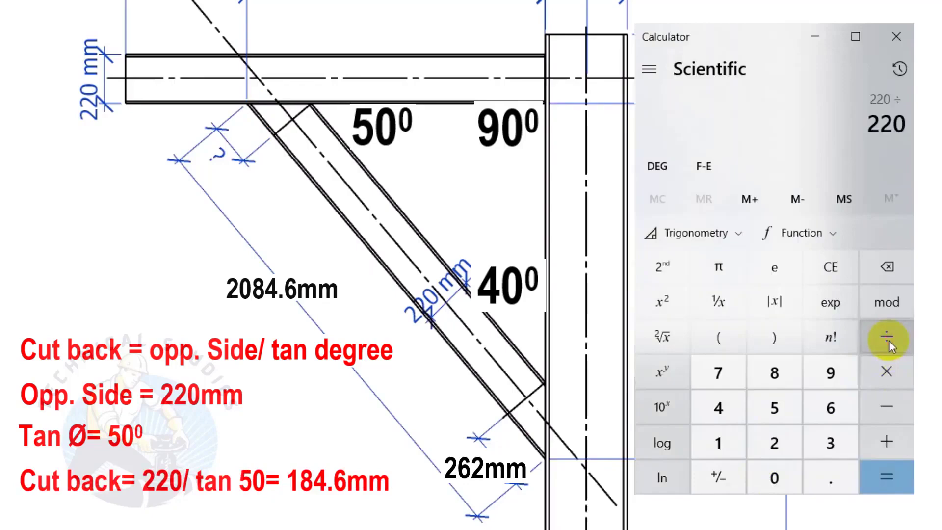
left_click(780, 408)
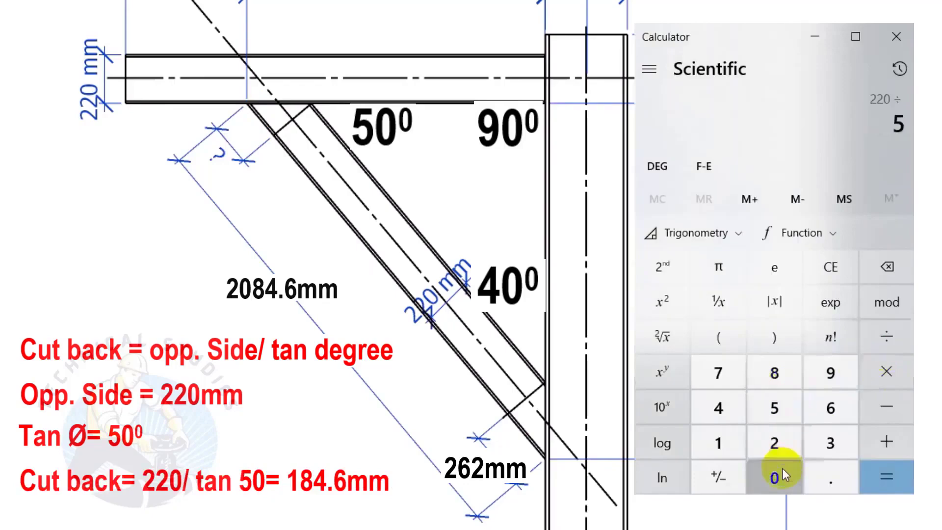